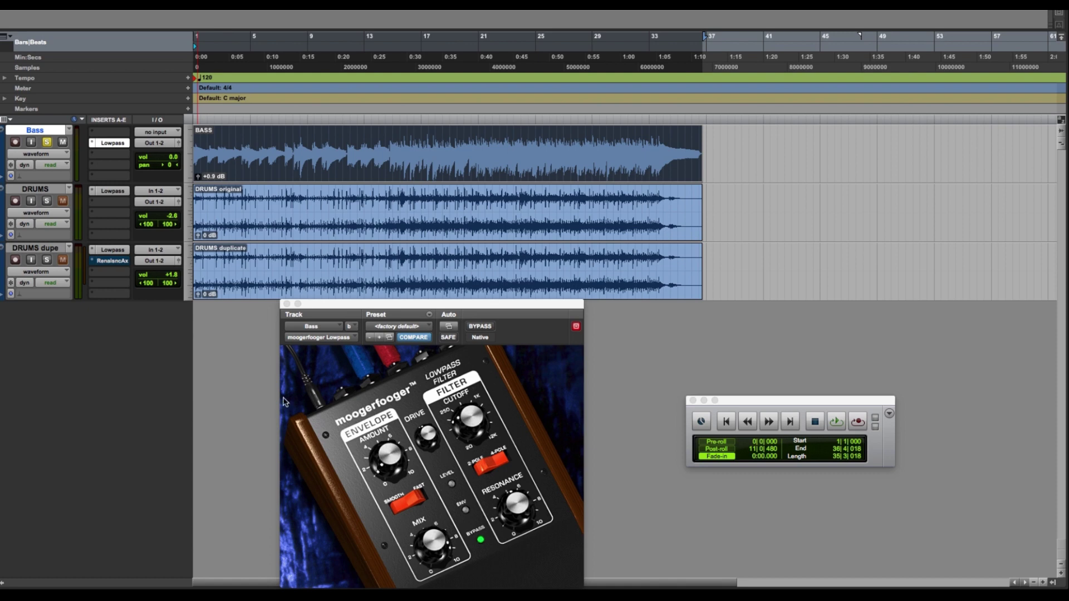
- Bring the moogerfooger Lowpass window forward and start playing the session
left_click(427, 438)
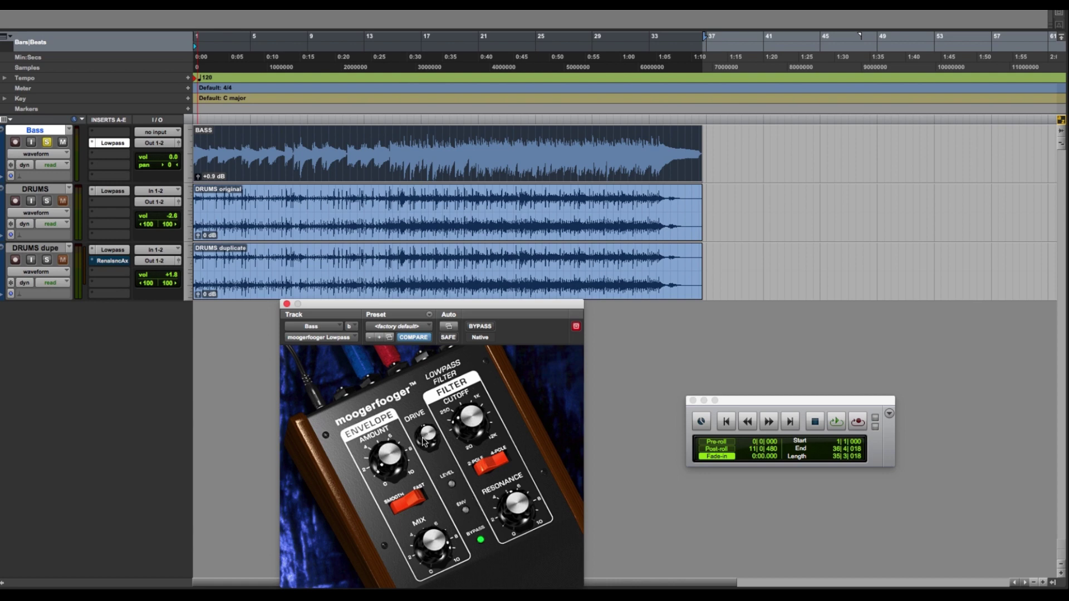
key("space")
key("space")
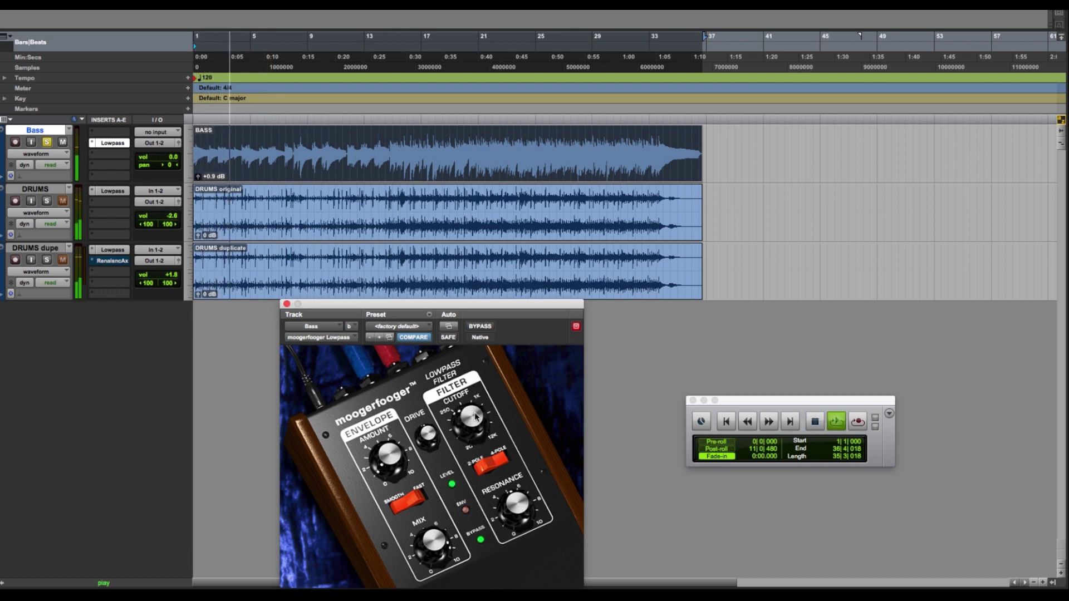
- Lower the Bass lowpass cutoff slightly while listening, then stop playback
left_click_drag(479, 426, 475, 439)
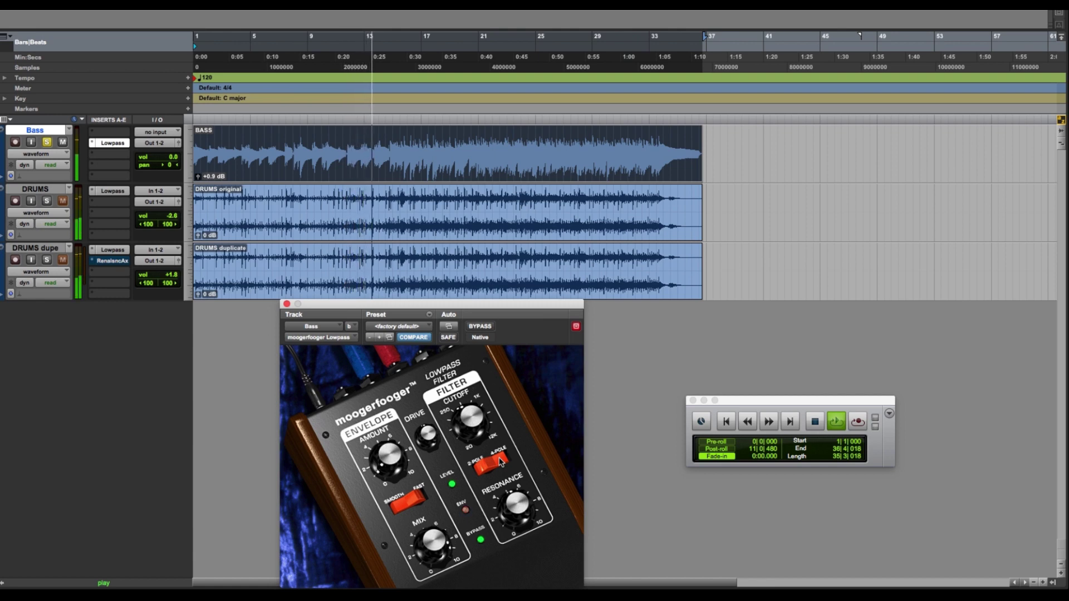
key("space")
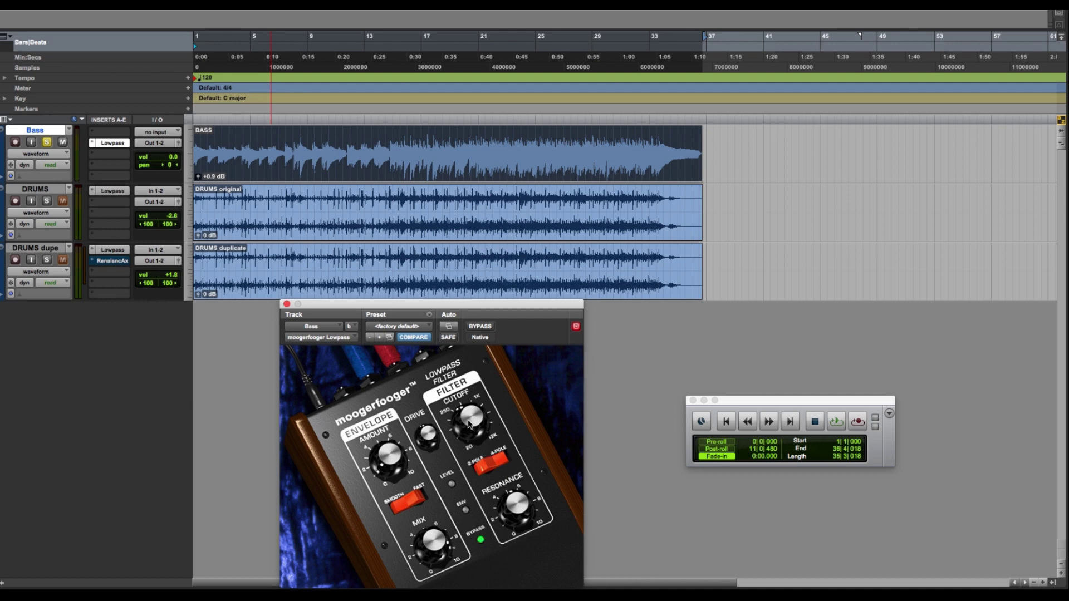
- Nudge the Bass lowpass cutoff and audition it with a short play-and-stop pass
left_click_drag(469, 424, 468, 419)
key("space")
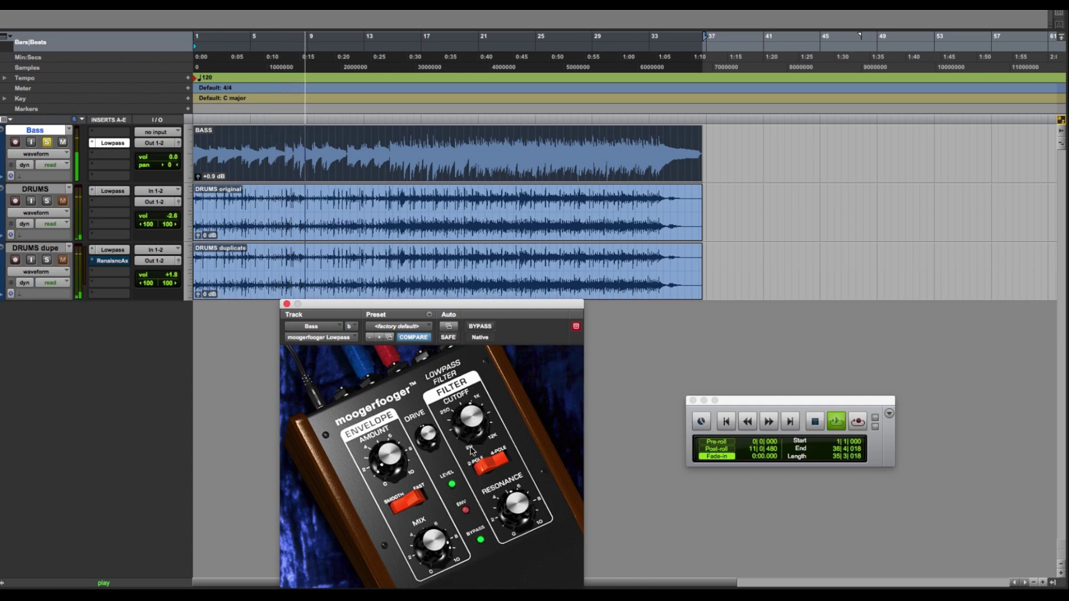
key("space")
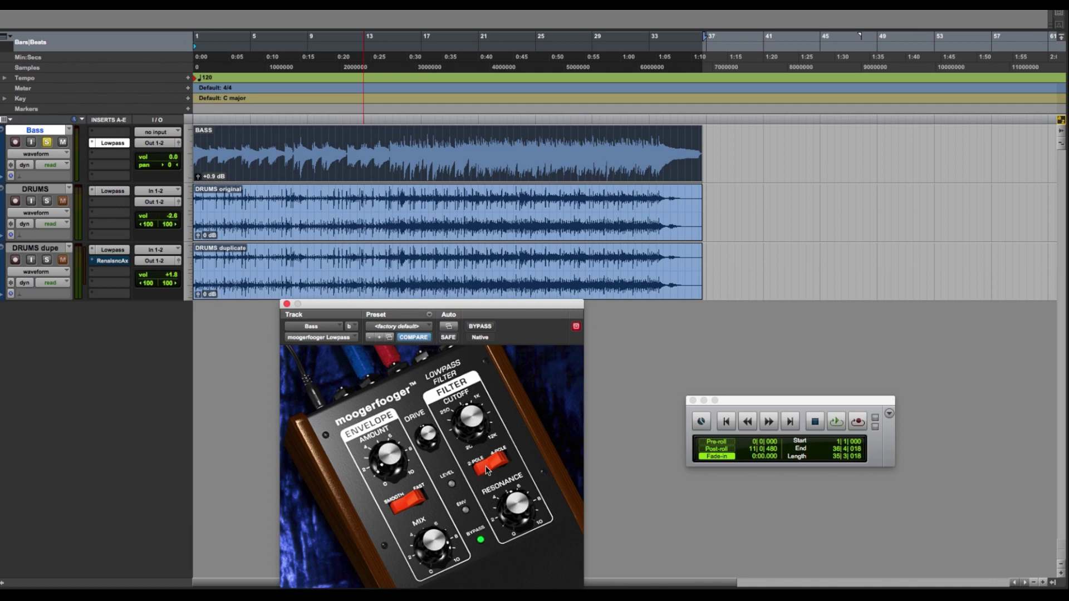
- Restart playback from bar 1 with the Transport window's Play button
left_click(750, 428)
left_click(839, 422)
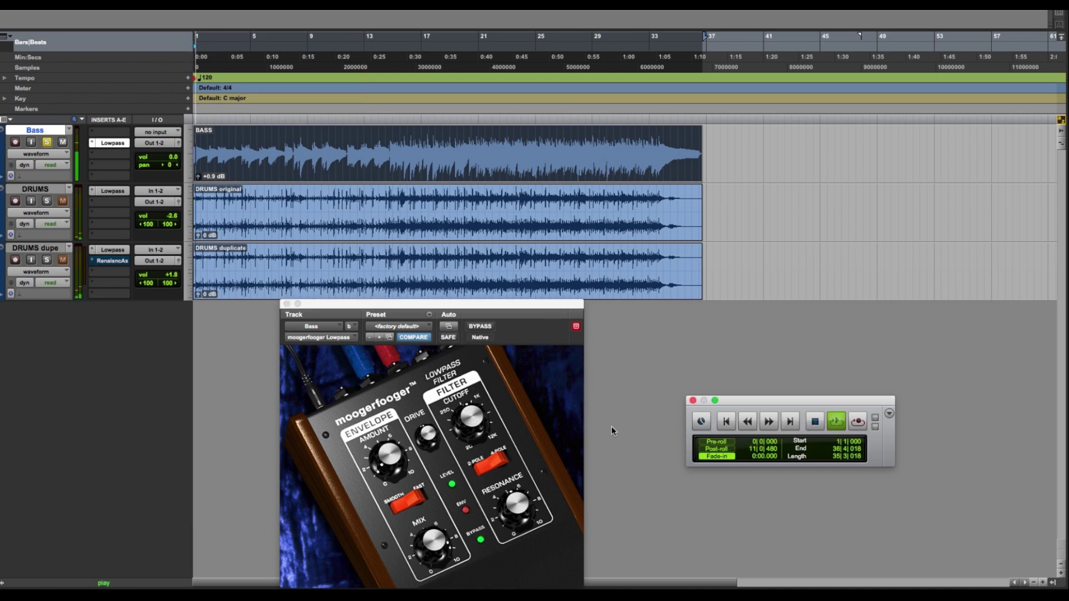
left_click(470, 421)
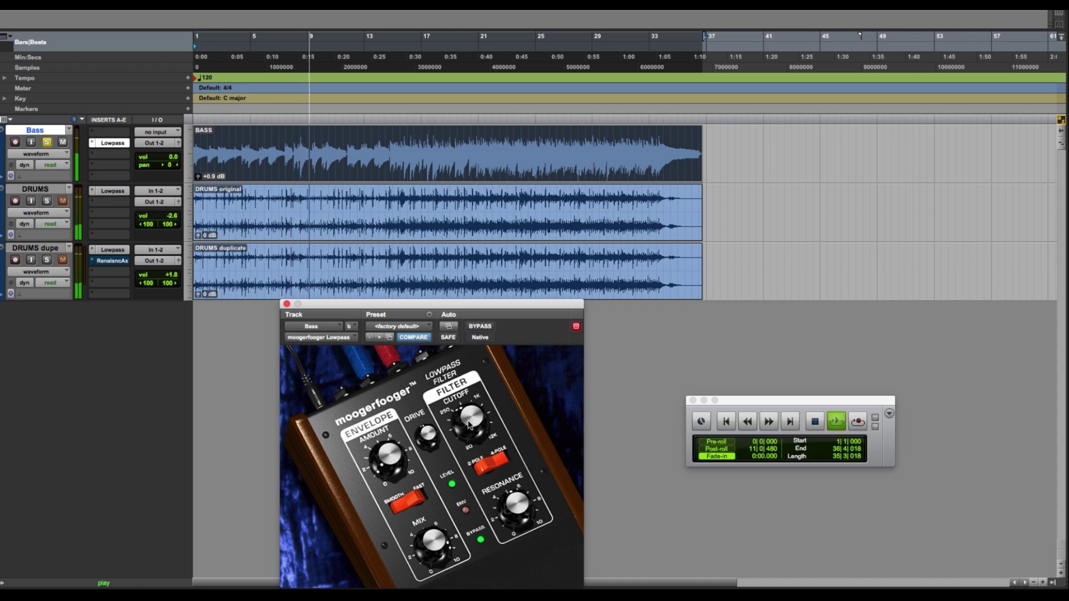
- Replay the soloed Bass through the adjusted Lowpass, stopping near bar 13
key("space")
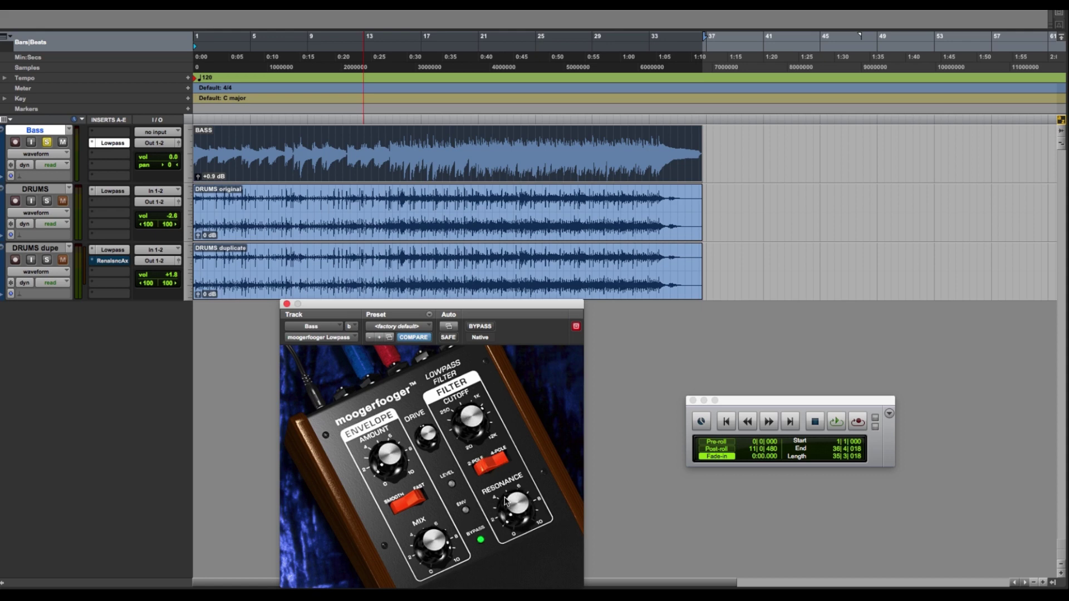
left_click(835, 422)
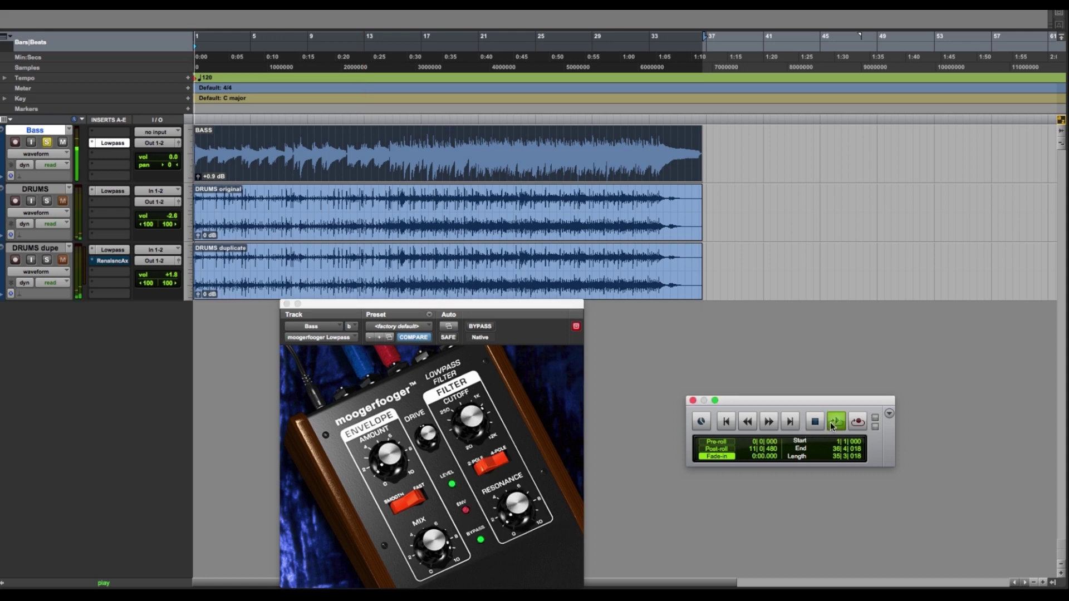
left_click(499, 507)
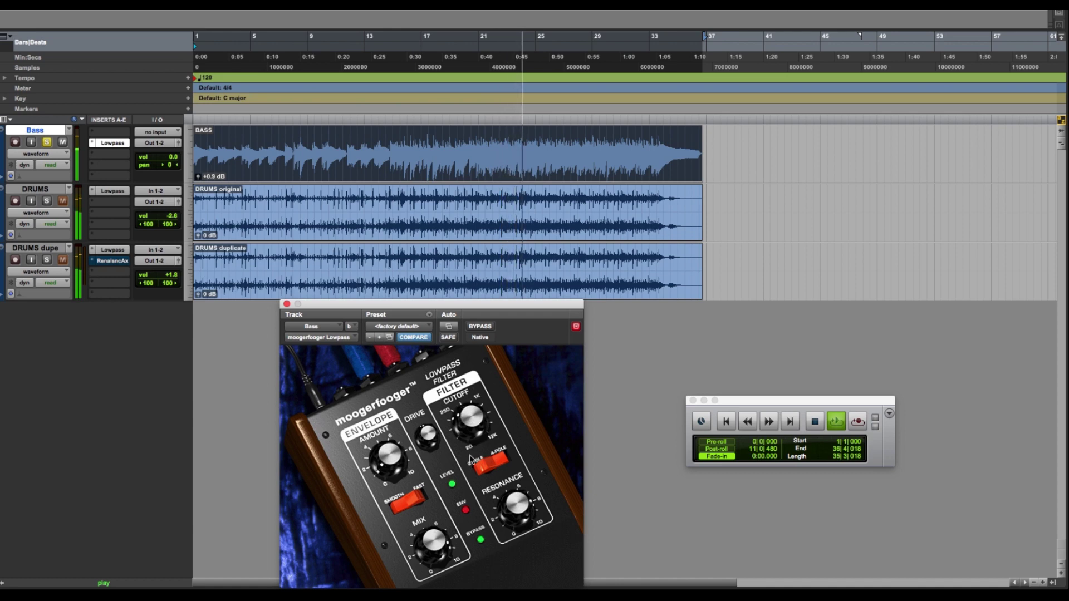
key("space")
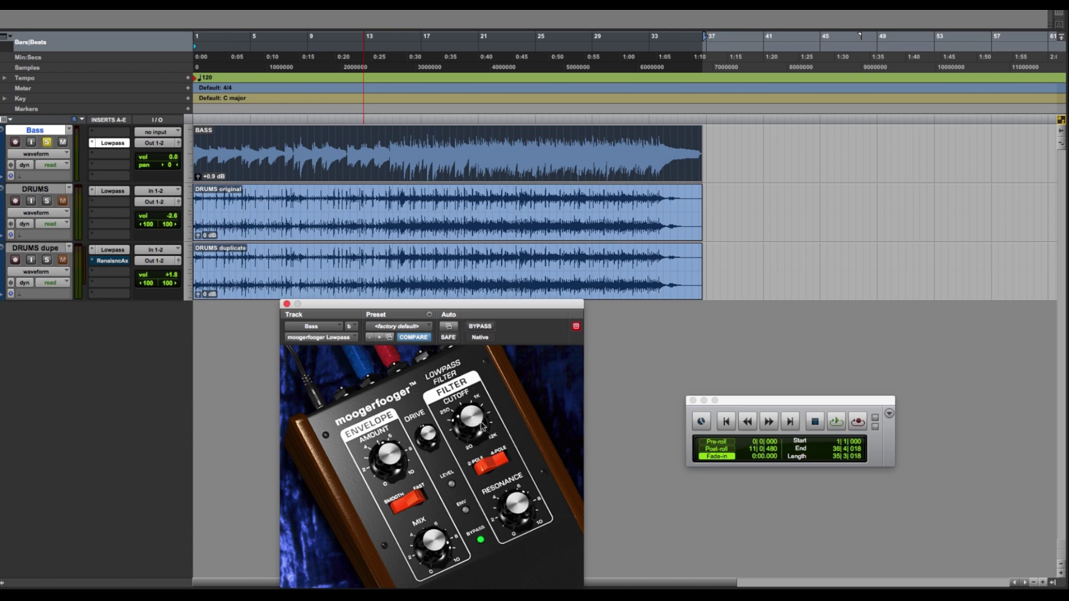
- Start session playback from bar 1
key("space")
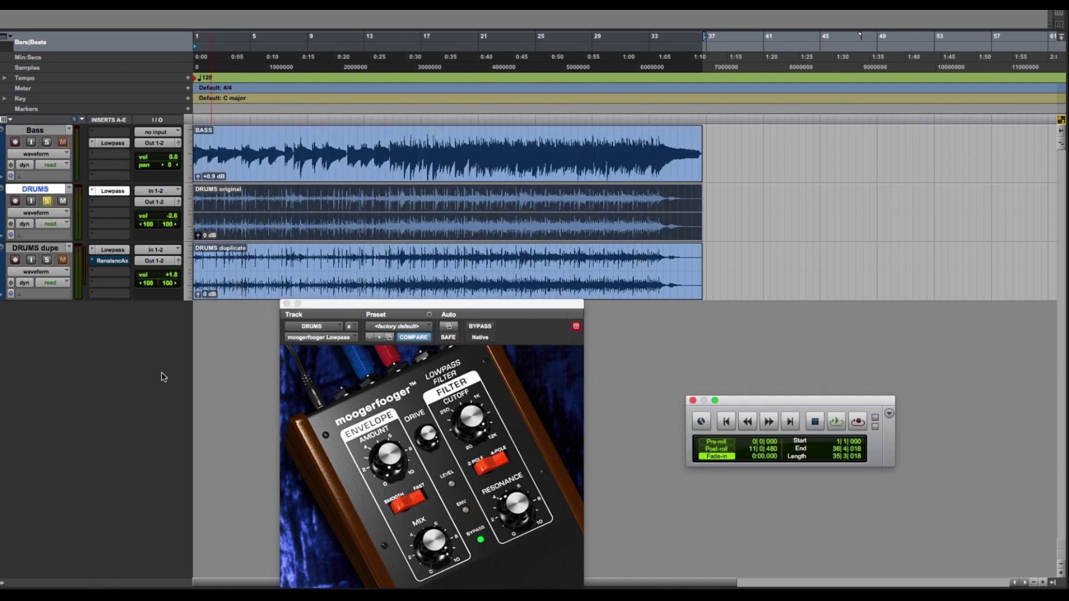
key("space")
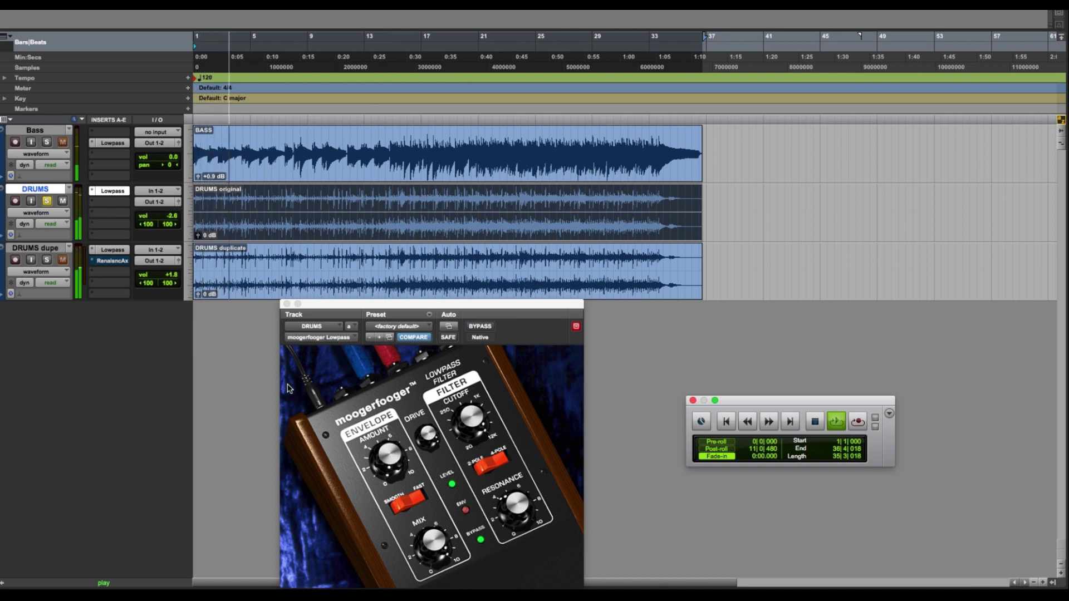
key("space")
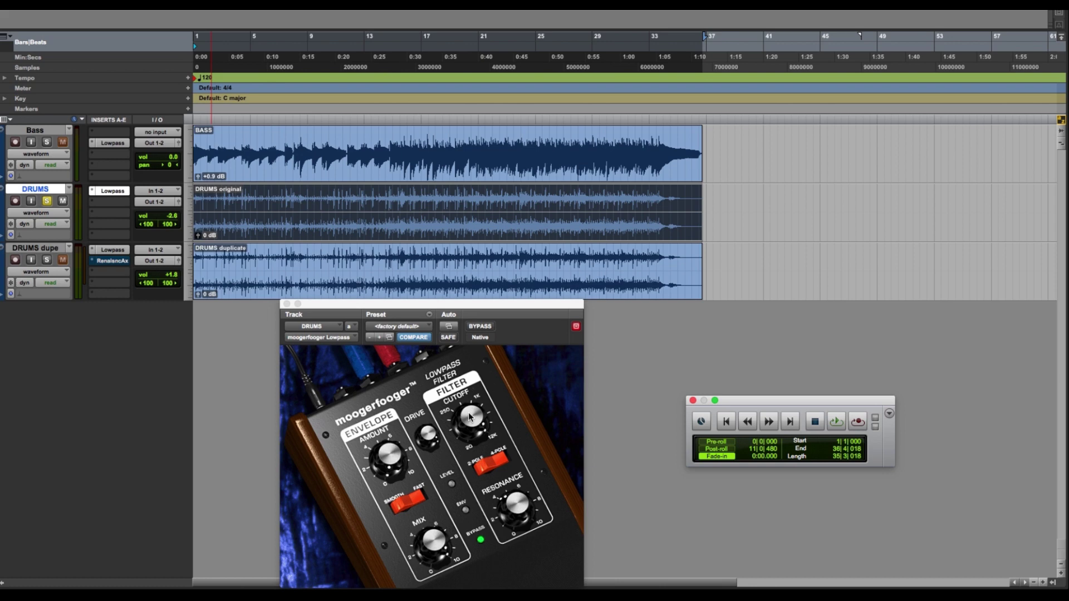
key("space")
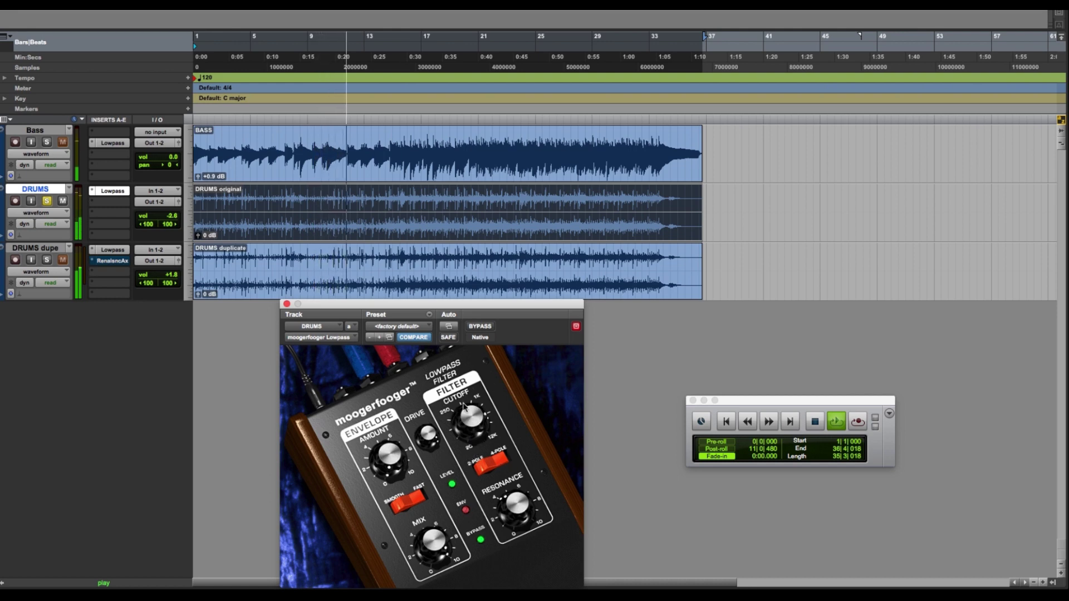
key("space")
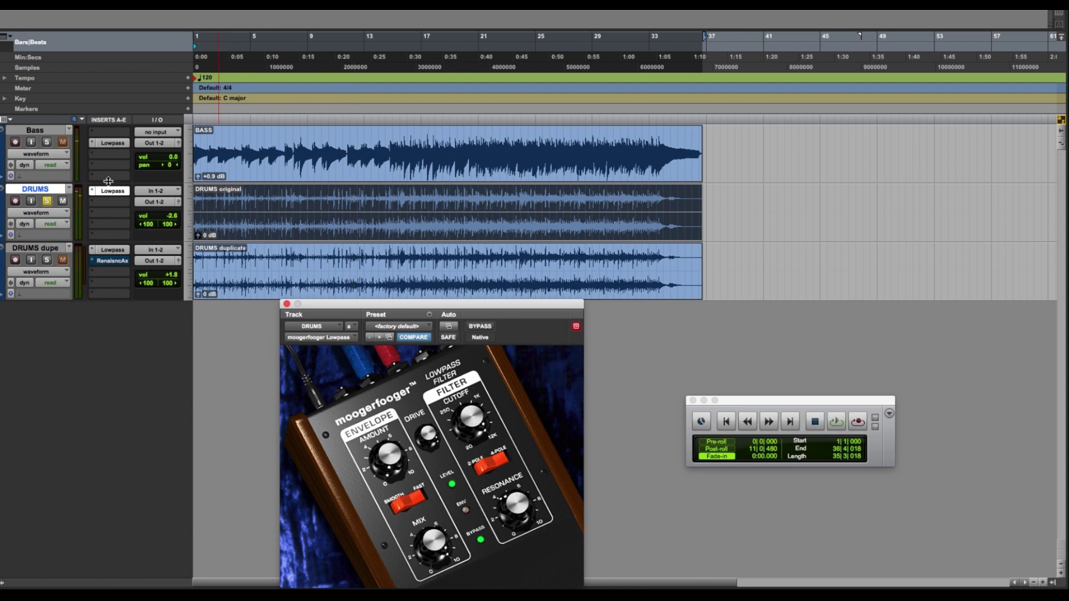
- Bypass the DRUMS Lowpass, solo DRUMS dupe, show its Lowpass, and play from the start
left_click(110, 192, "super")
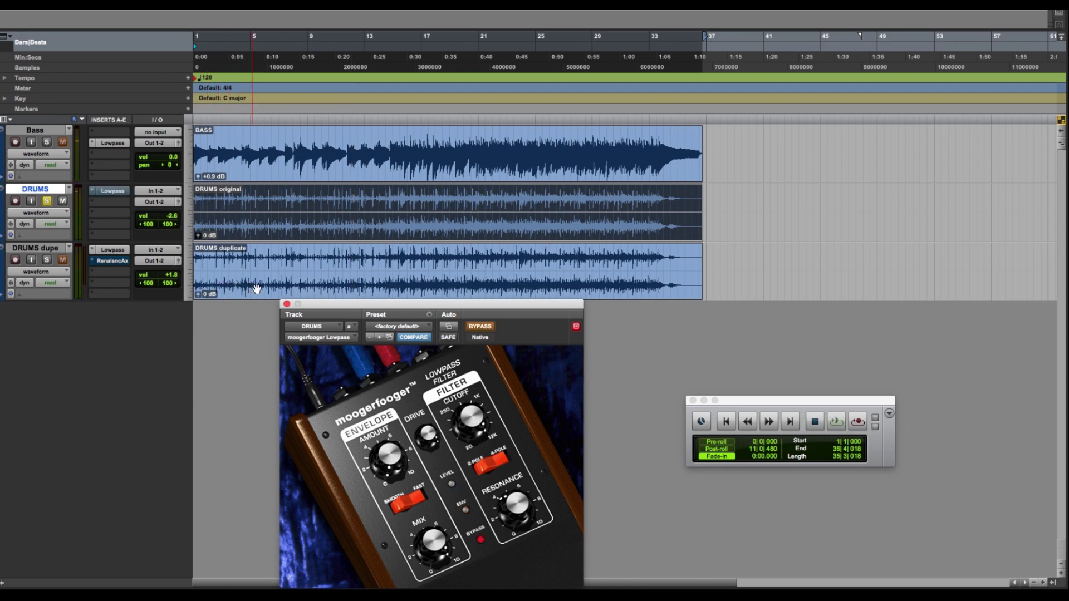
left_click(46, 260)
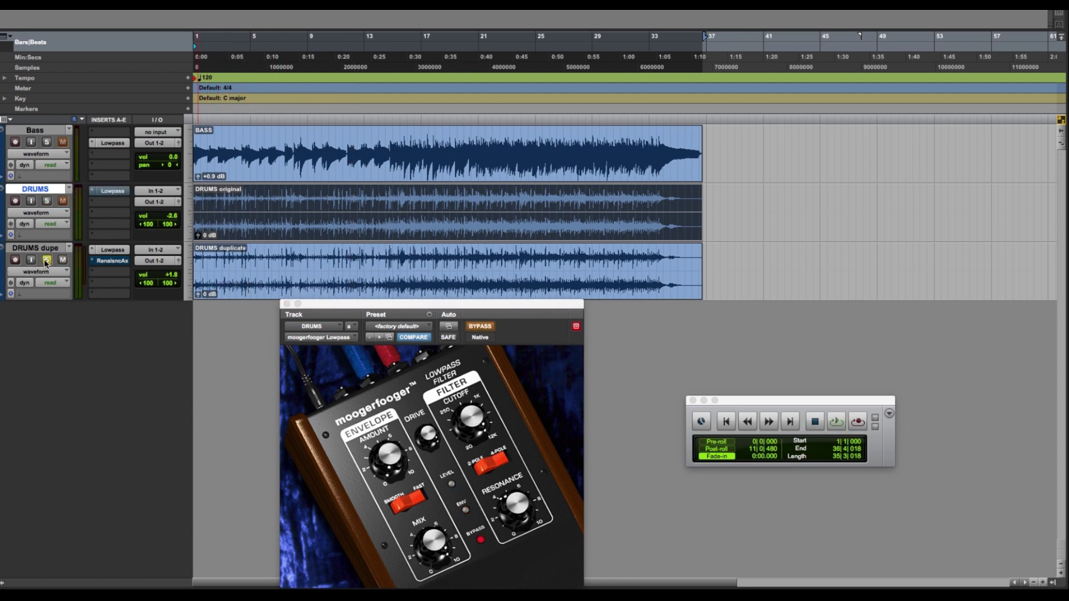
left_click(112, 251)
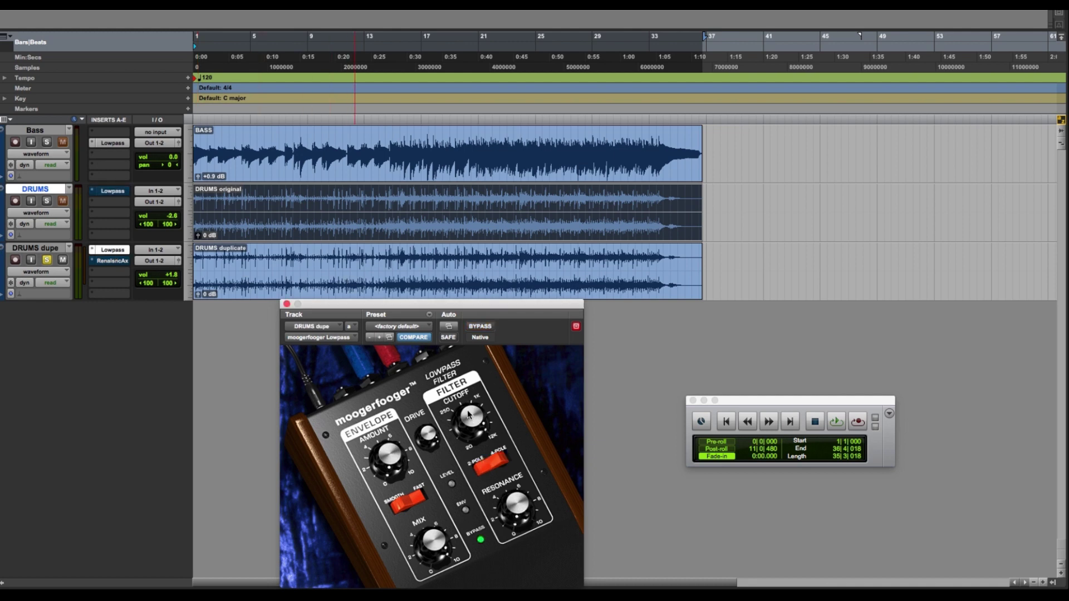
key("space")
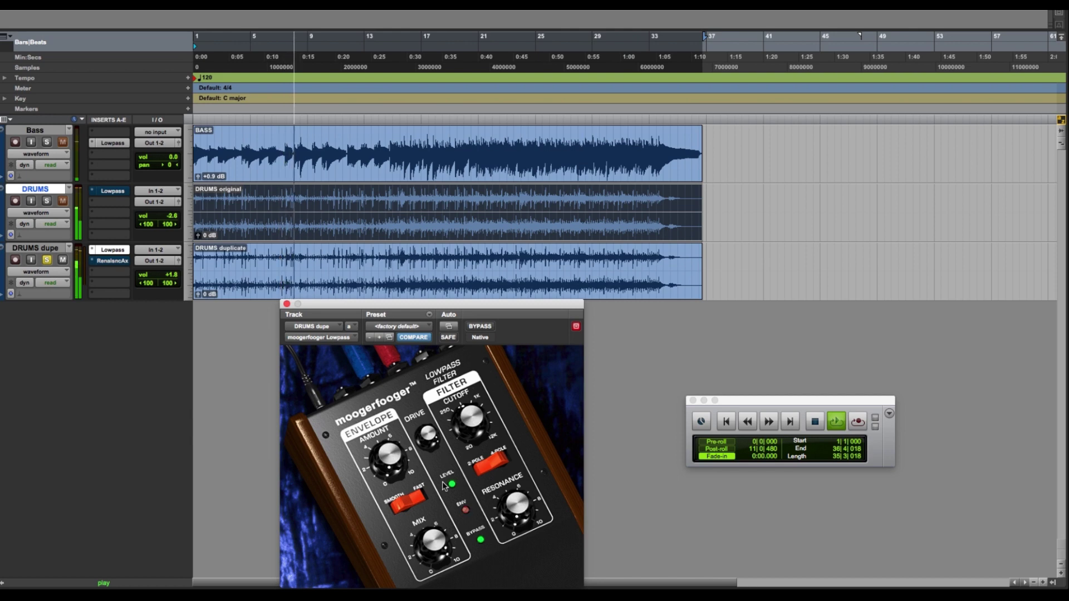
- Solo DRUMS alongside DRUMS dupe and restart playback from bar 1
key("space")
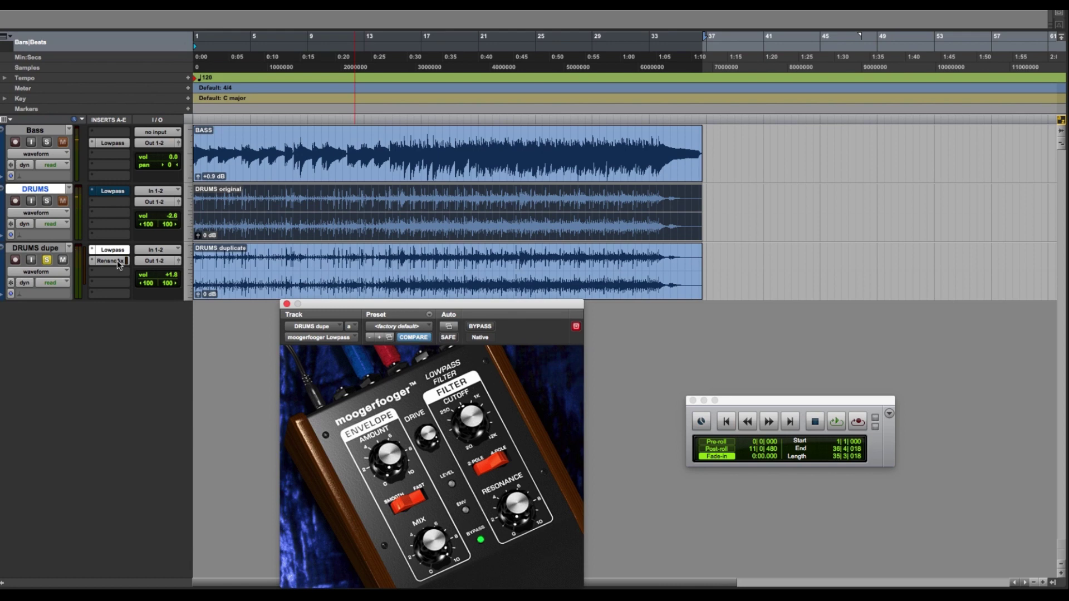
left_click(47, 203)
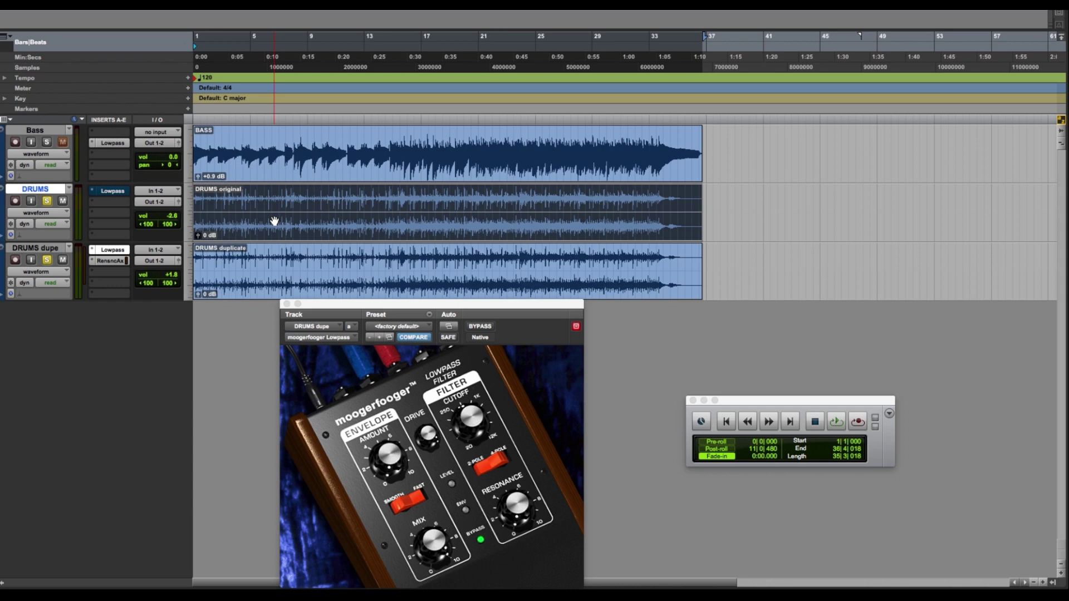
key("space")
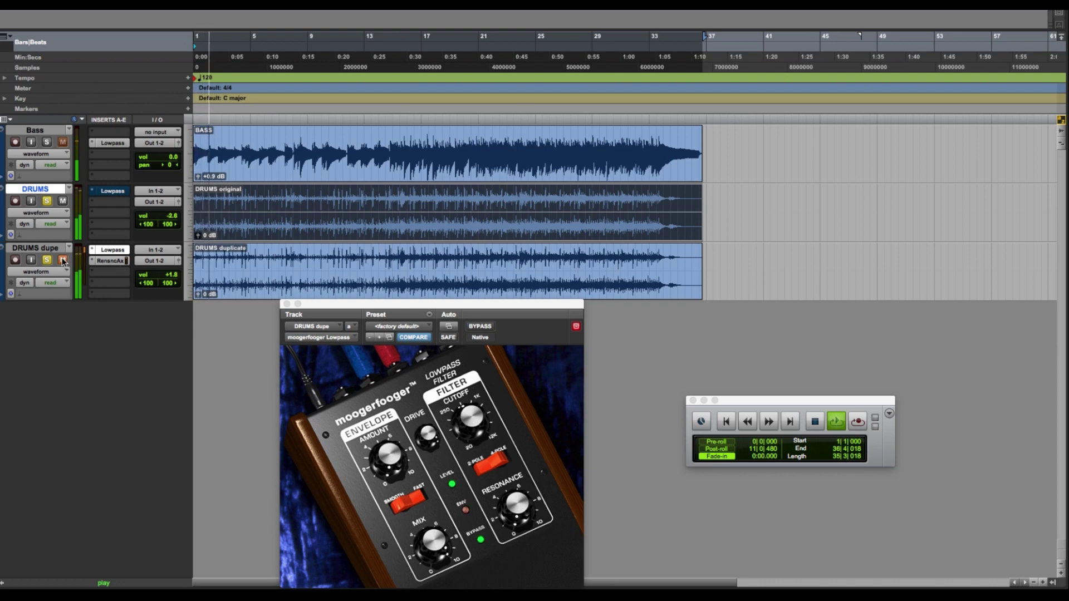
- Compare the original and low-passed drums by toggling their Mute buttons, then stop
left_click(62, 260)
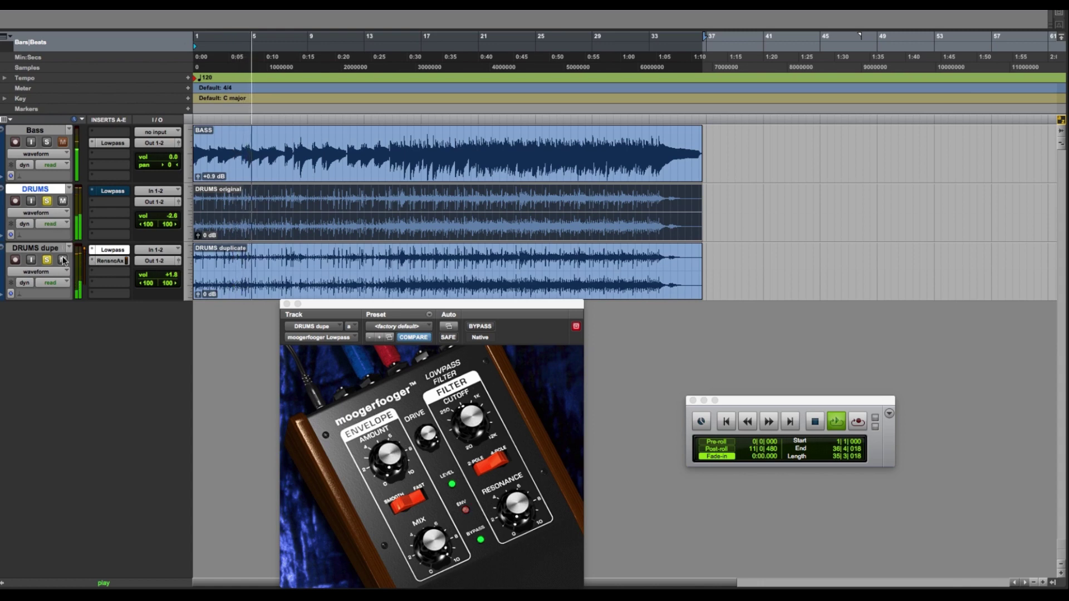
left_click(63, 201)
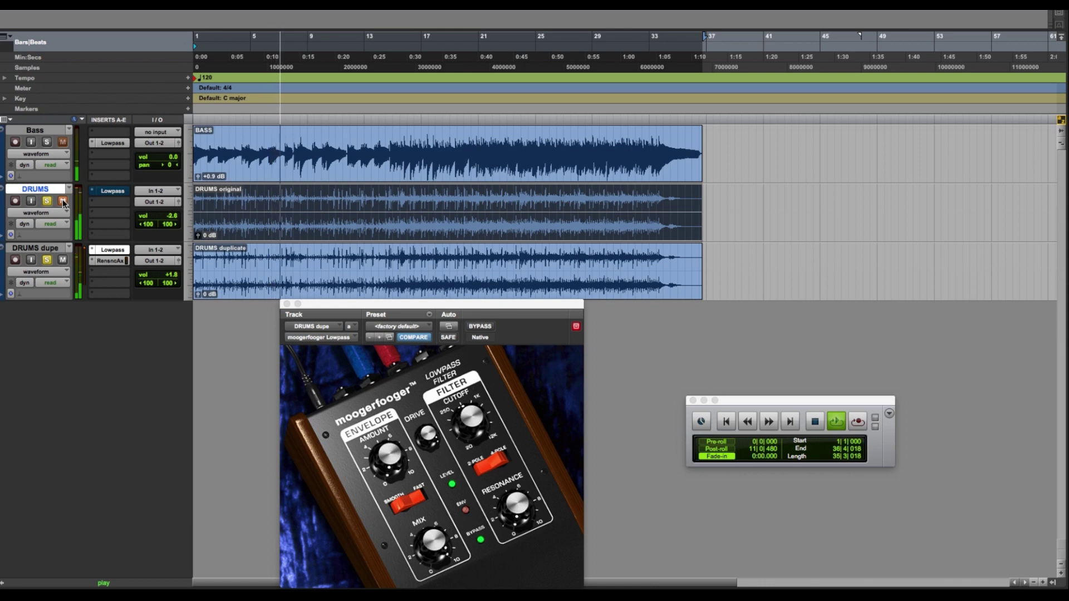
left_click(63, 201)
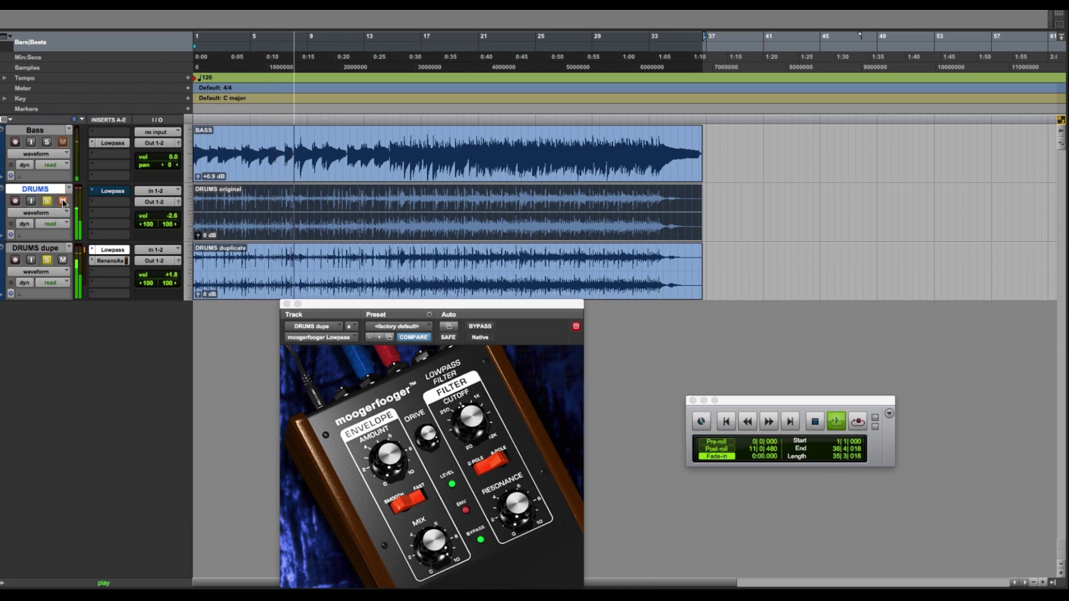
left_click(63, 260)
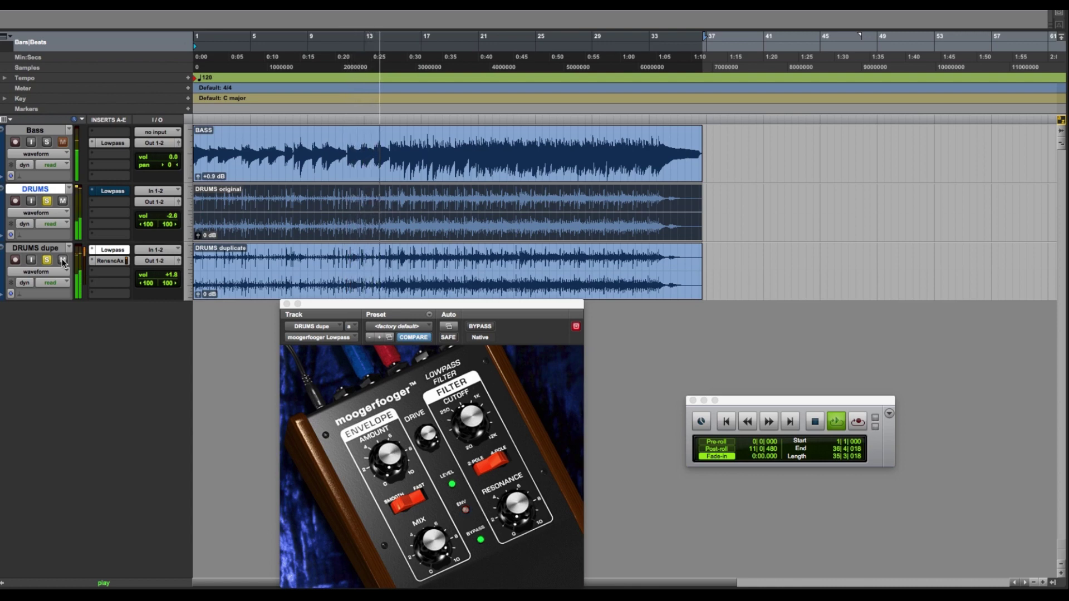
key("space")
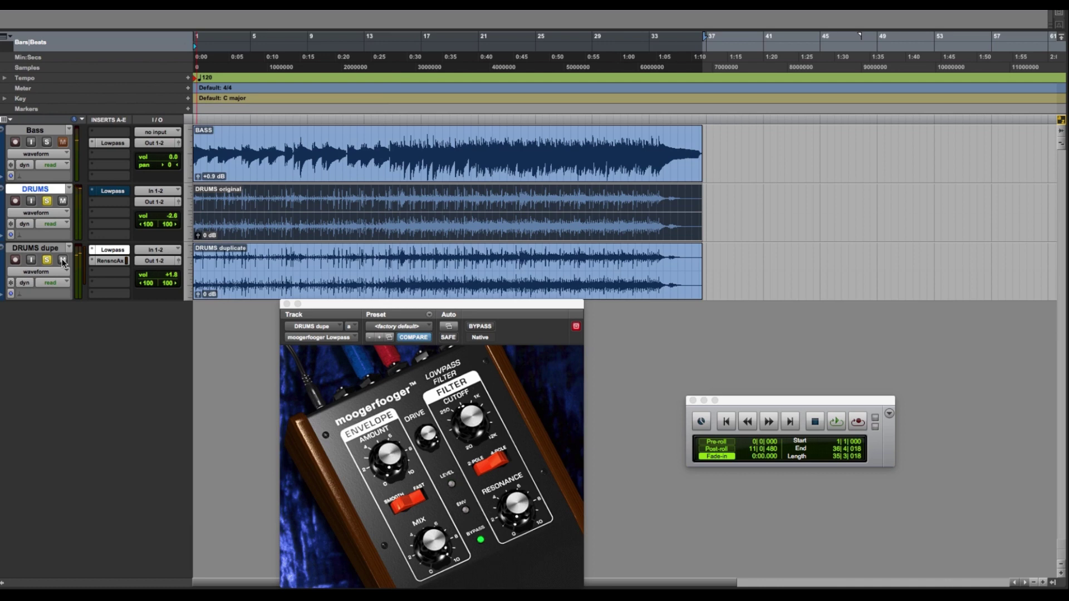